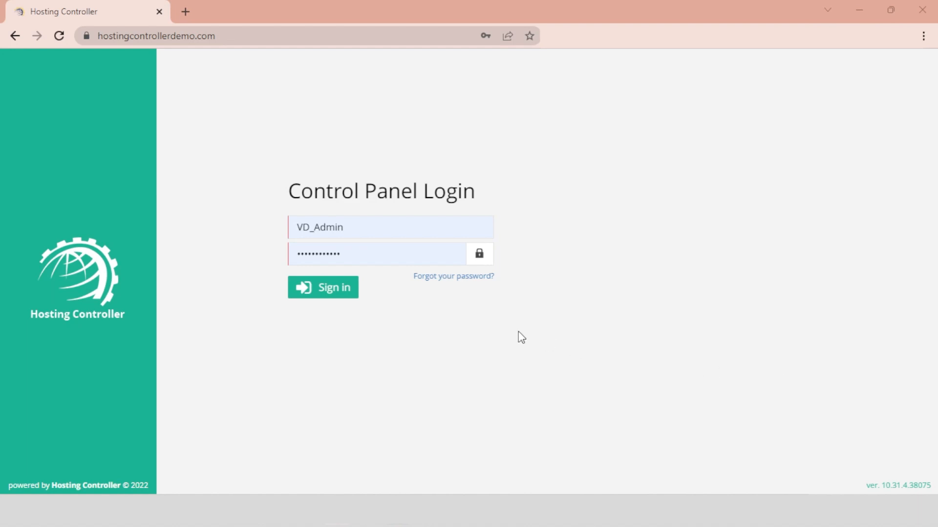
Sign in to the control panel and open the mail disclaimer page of the Cronus Exchange organization
left_click(337, 293)
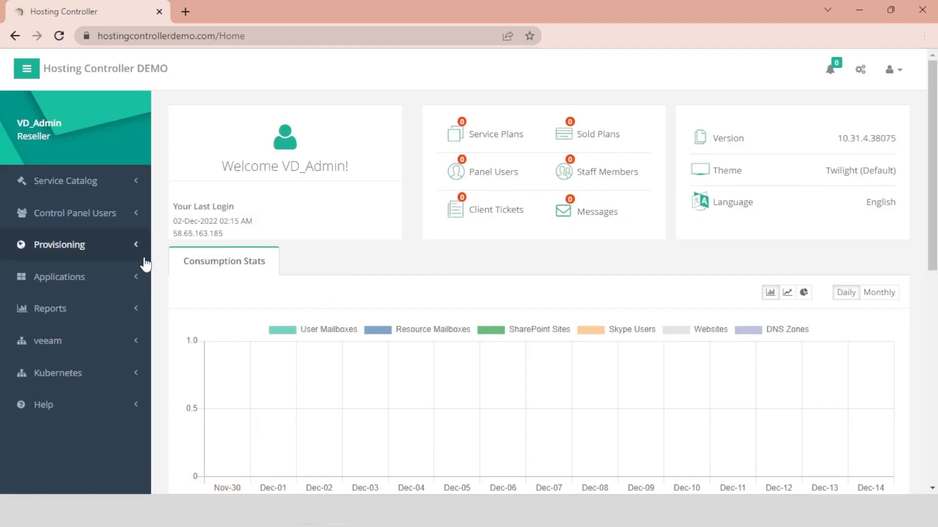
left_click(108, 253)
left_click(87, 274)
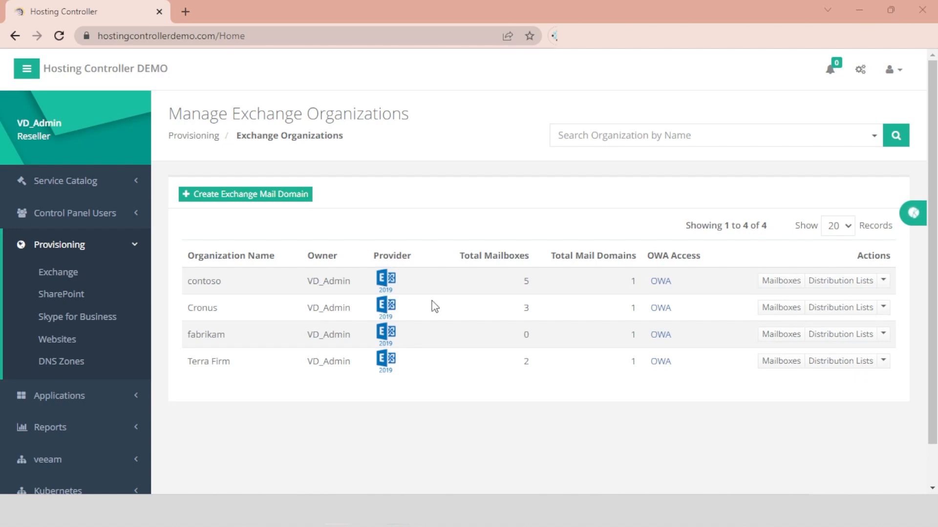
left_click(883, 307)
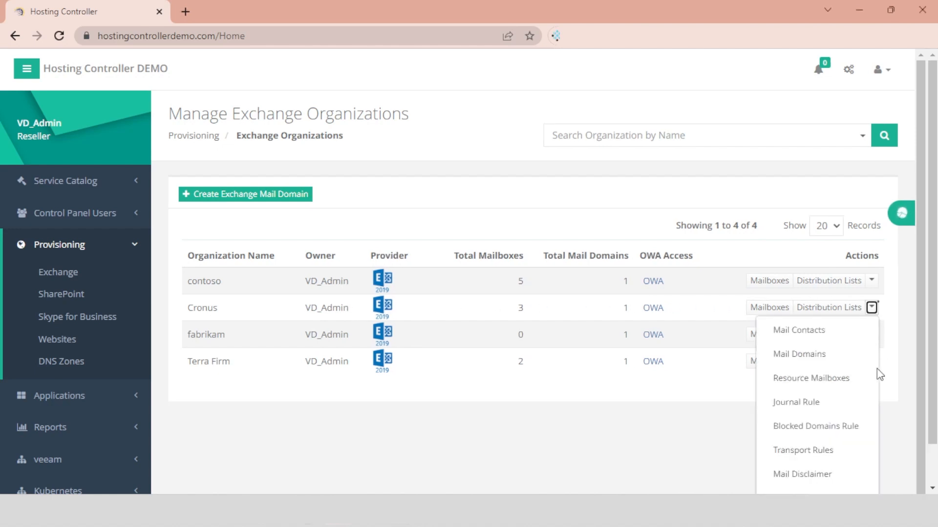
left_click(816, 474)
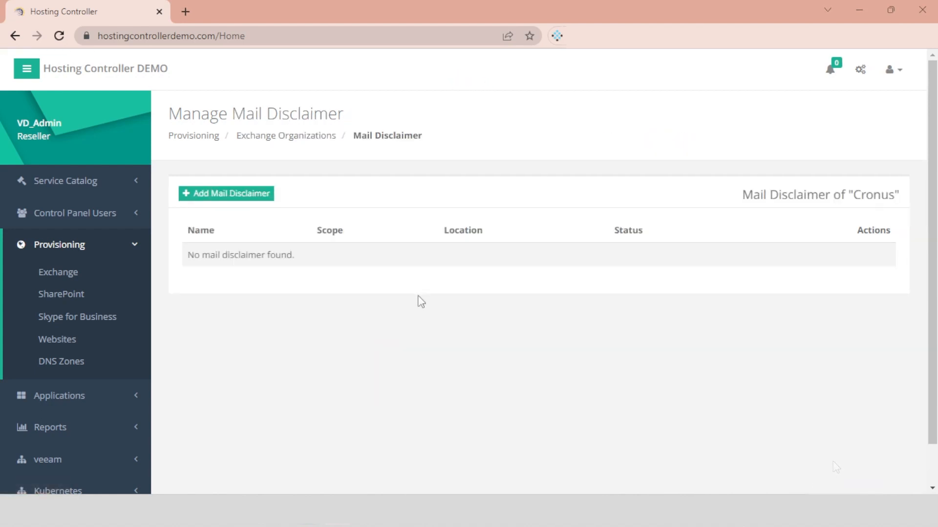
Start a new mail disclaimer with sender location In Organizational Unit and recipient location In Organization
left_click(243, 198)
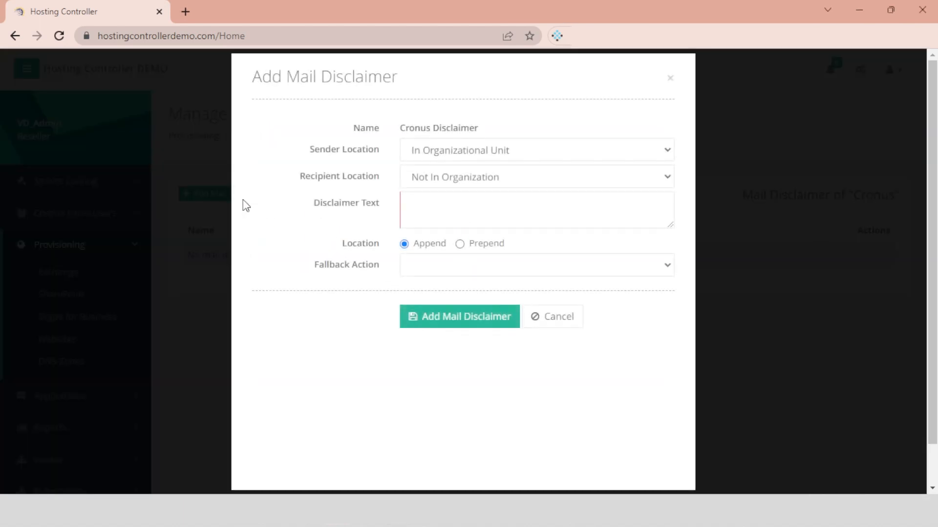
left_click(660, 152)
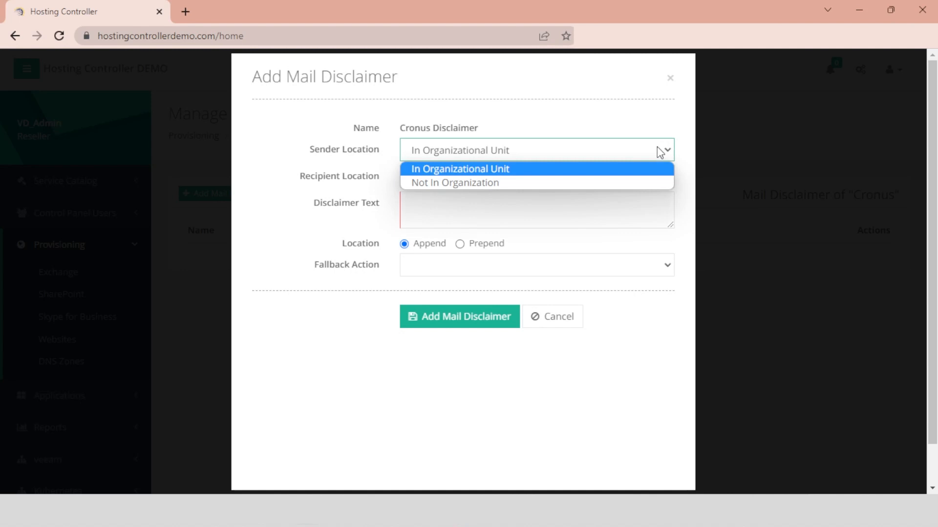
left_click(641, 182)
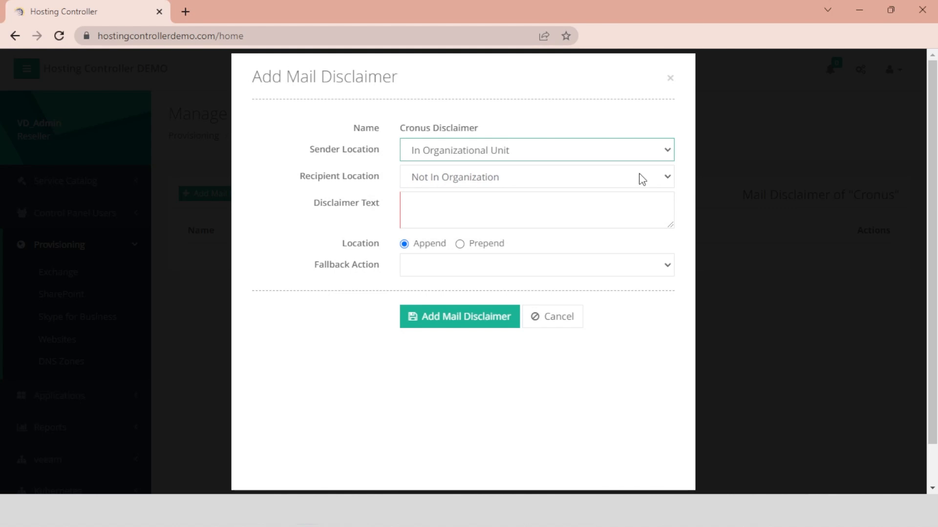
left_click(641, 180)
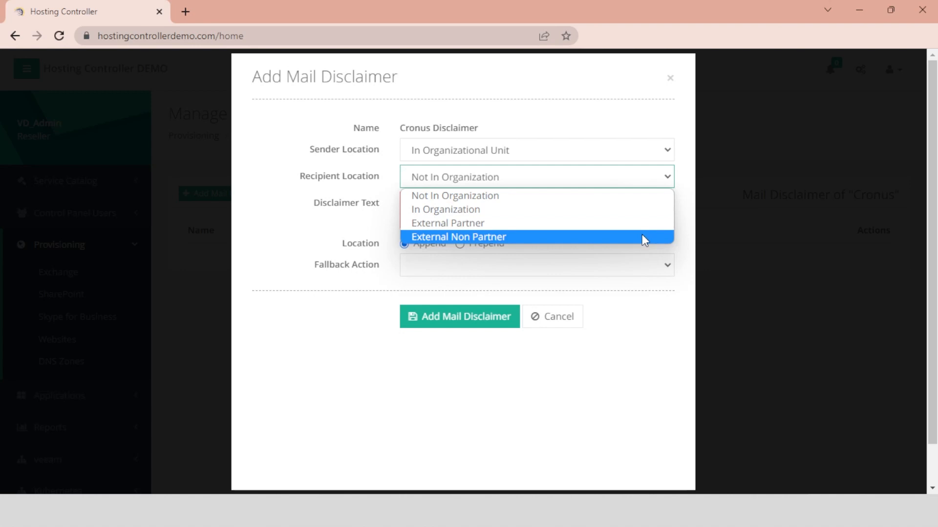
left_click(637, 210)
Add the mail disclaimer with the text "All right reserved.", location Prepend and fallback action Ignore
type("All")
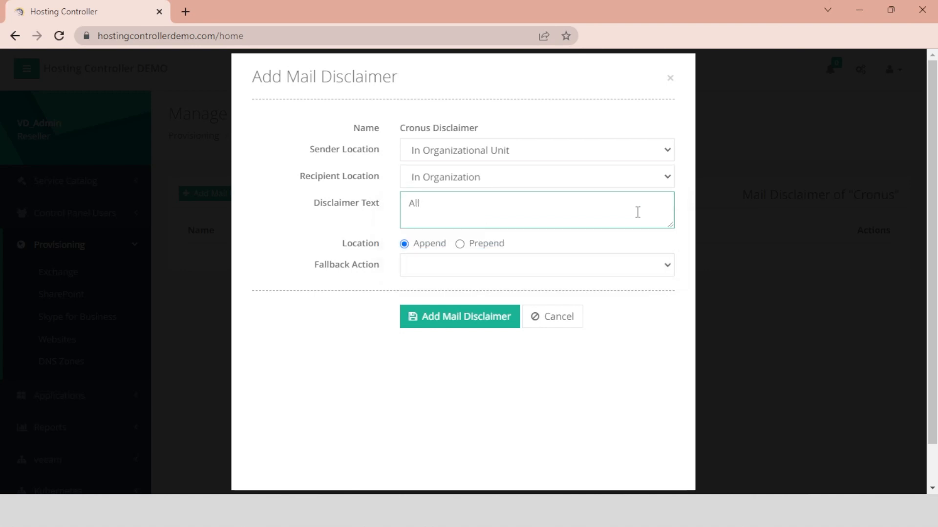
type(" right reserved.")
left_click(483, 253)
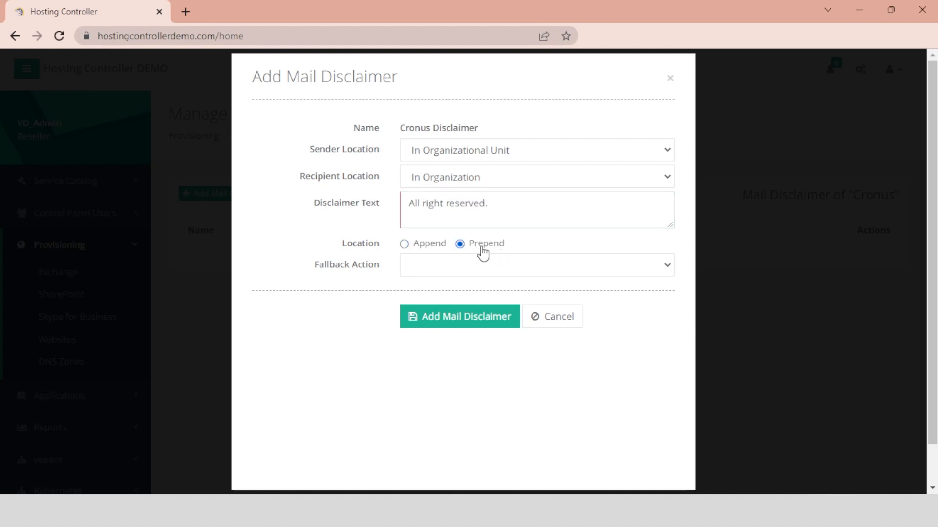
left_click(498, 267)
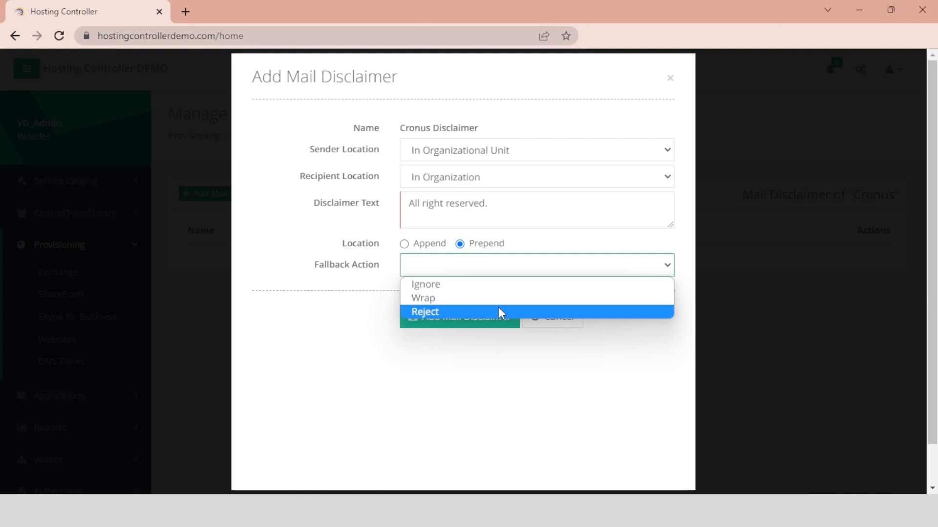
left_click(491, 284)
left_click(486, 315)
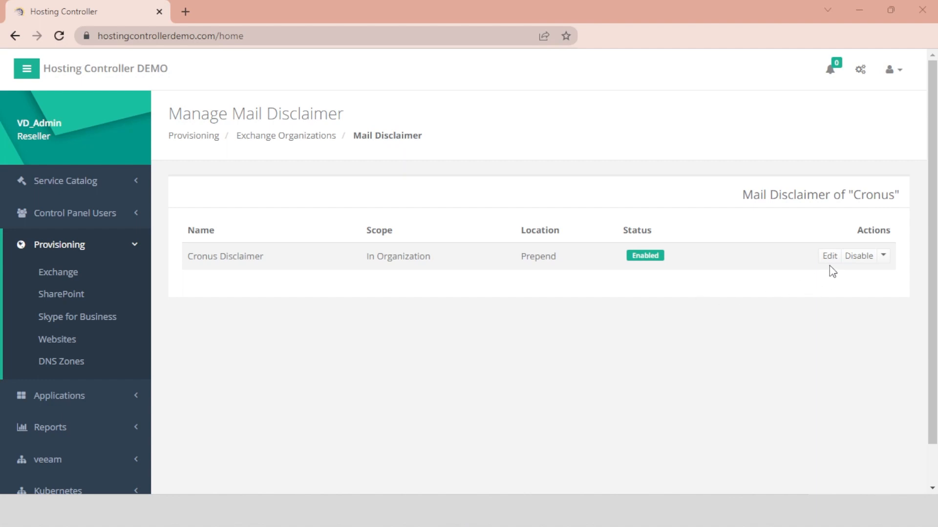
left_click(883, 258)
left_click(863, 256)
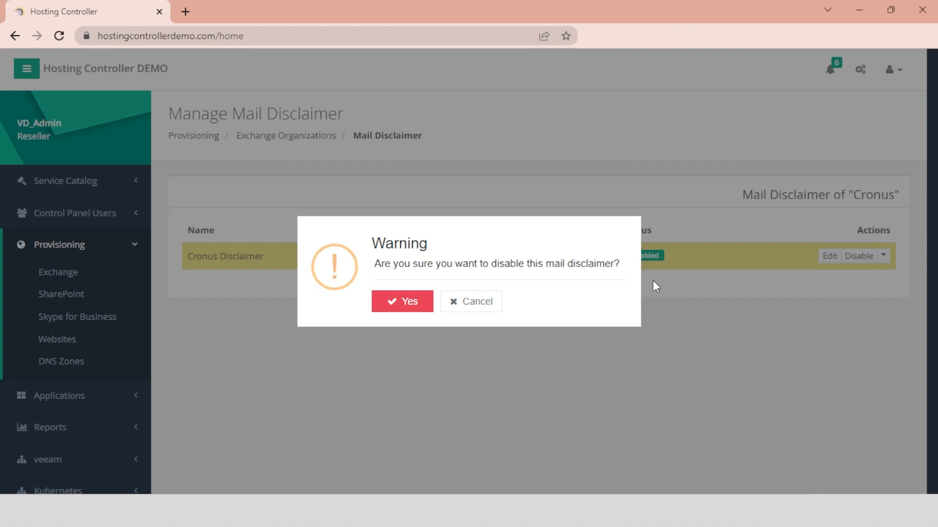
left_click(487, 307)
left_click(882, 257)
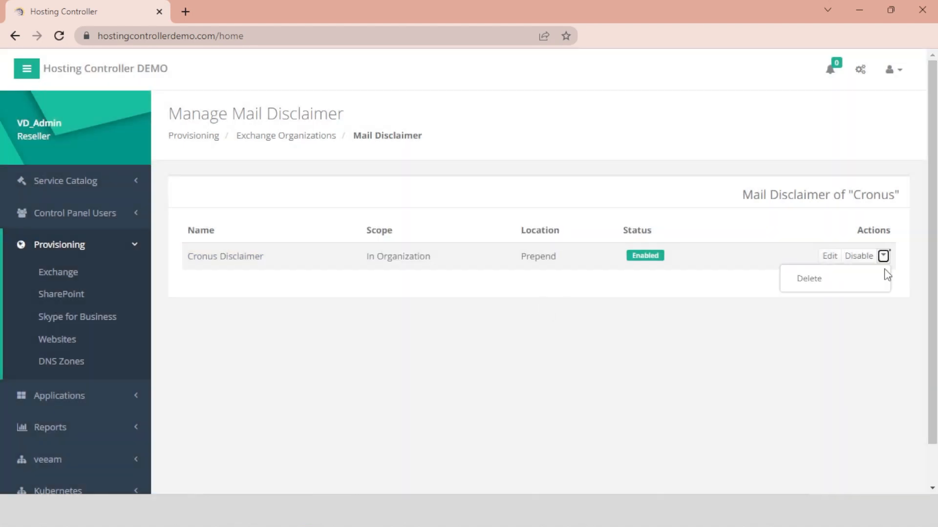
left_click(846, 290)
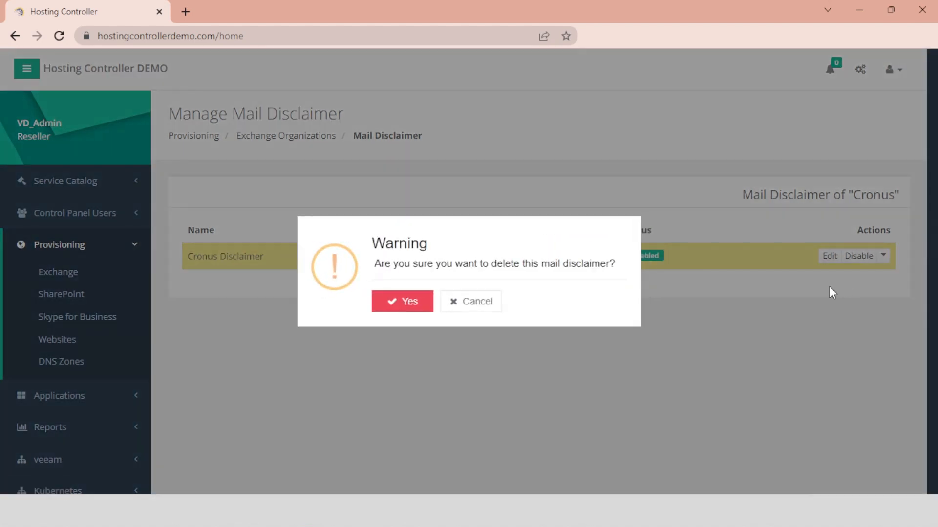
left_click(487, 306)
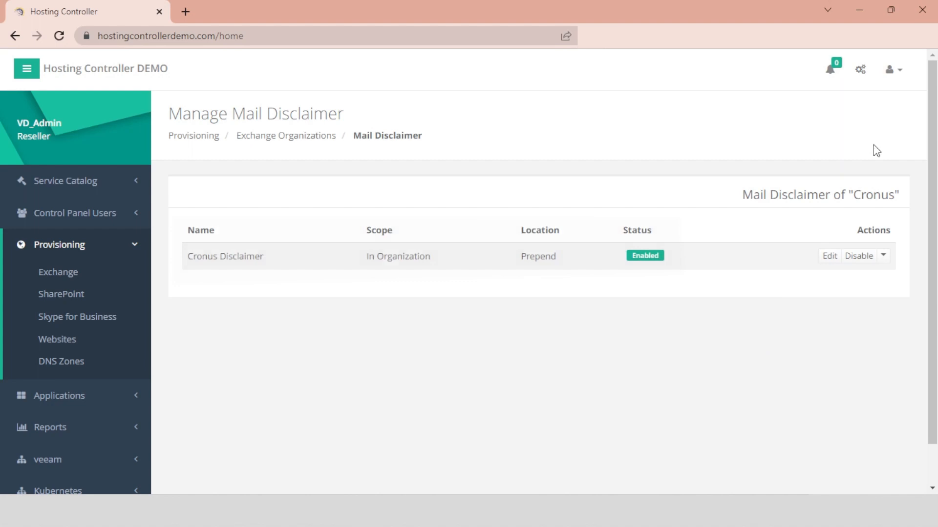
Sign out of the reseller account
left_click(893, 70)
left_click(853, 272)
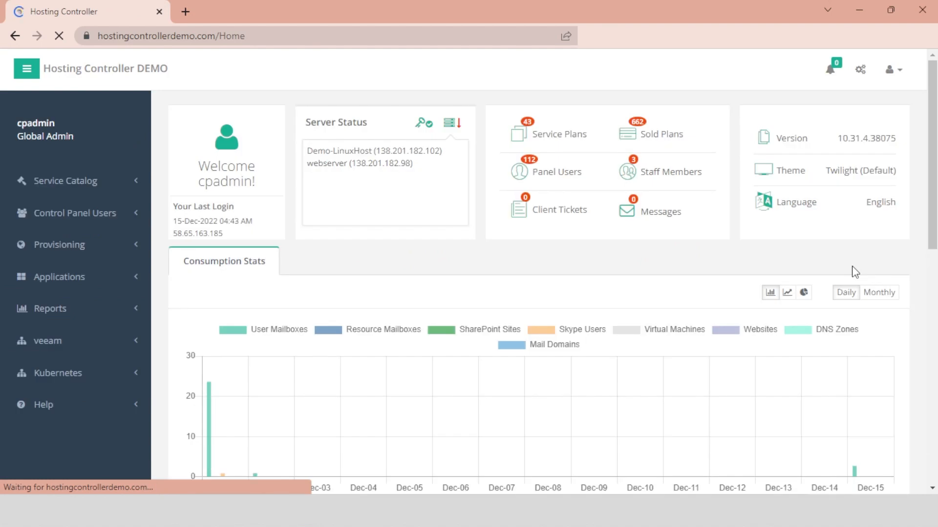
Open the audit logs of the reseller VD_Admin and show the details of the AddExchangeMailDisclaimer action
left_click(860, 71)
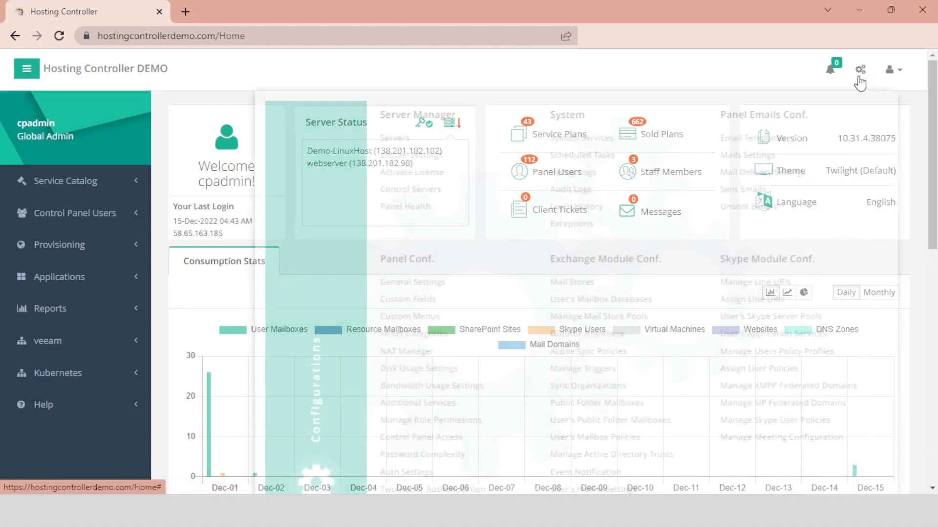
left_click(629, 190)
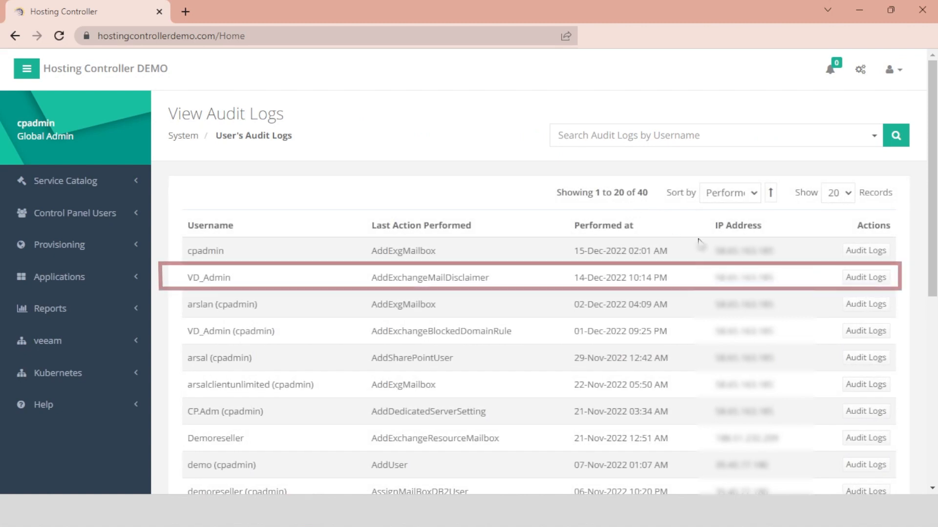
left_click(871, 278)
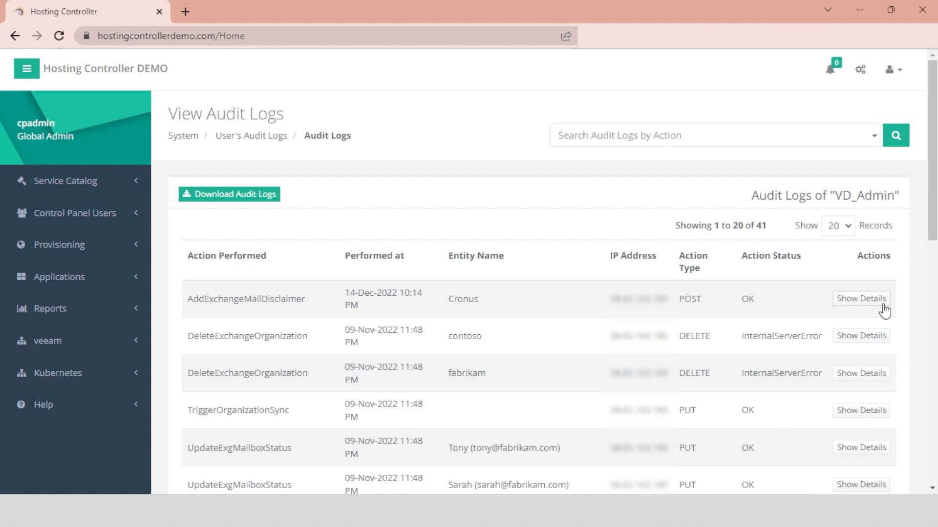
left_click(884, 311)
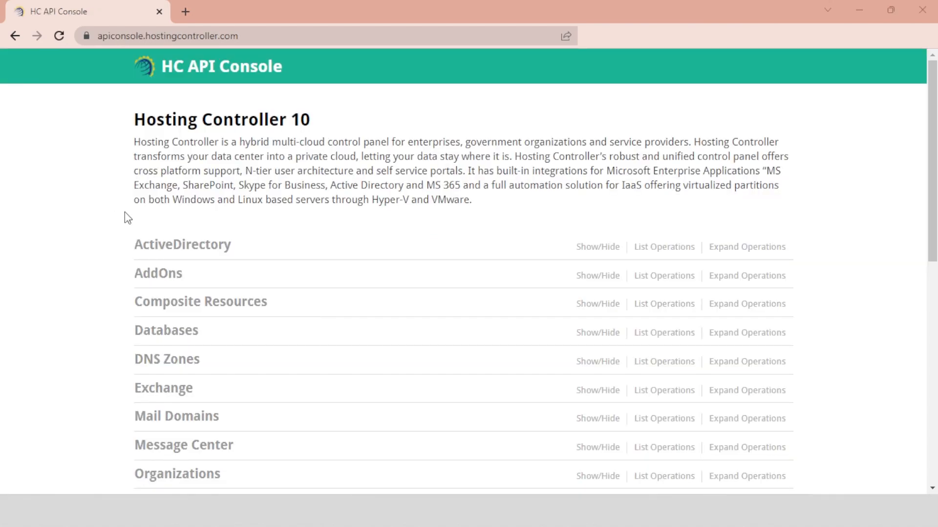
In the HC API Console, expand the Exchange operations and find the mail-disclaimers endpoints
left_click(181, 389)
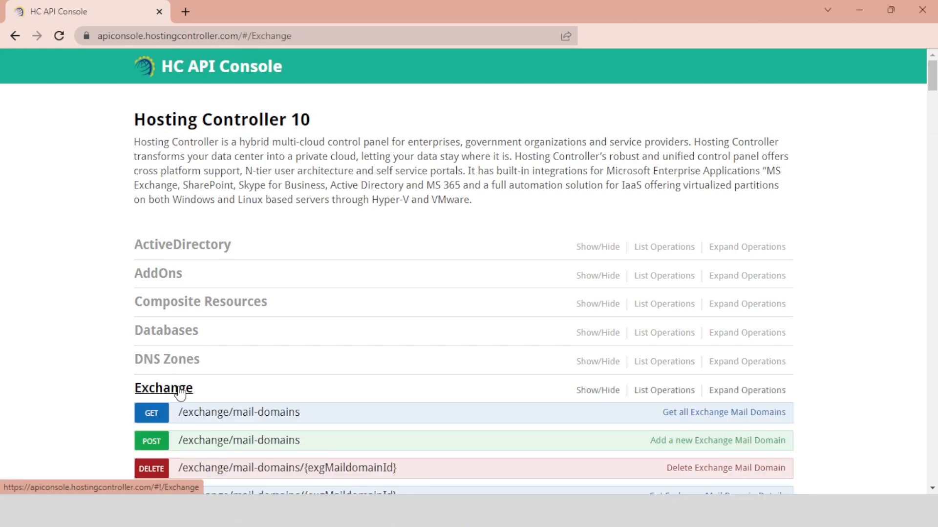
scroll(176, 390, "down", 6)
scroll(175, 390, "down", 15)
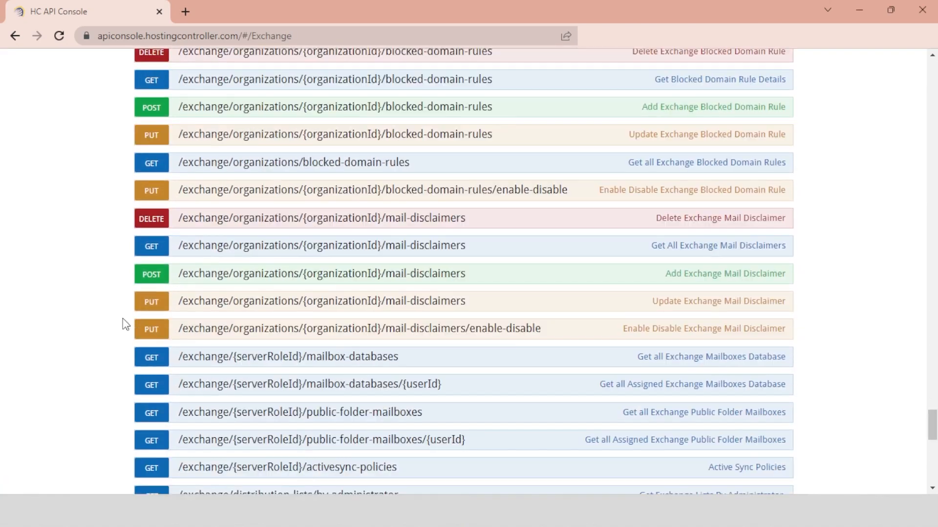